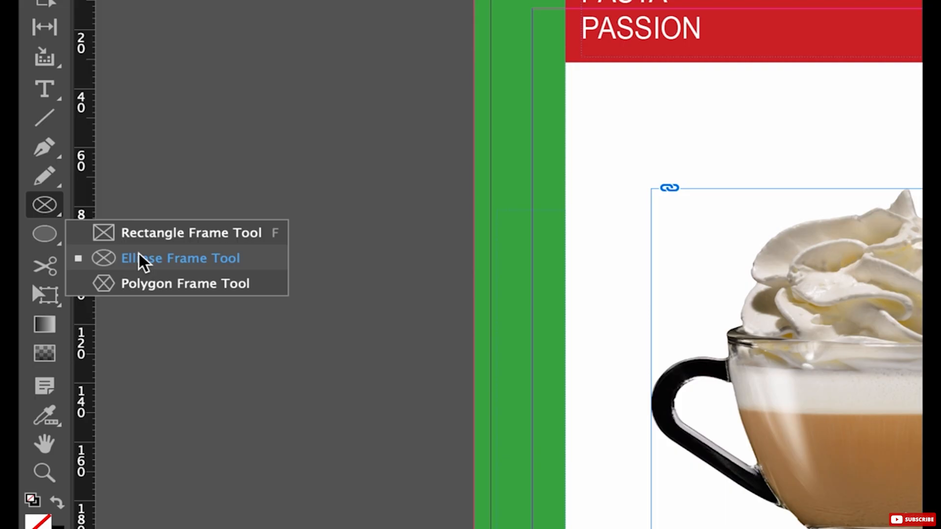
Draw a circular frame about 156.5 mm in diameter around the coffee cup and place a copy of it on page 5.
click(141, 261)
drag(596, 142, 705, 206)
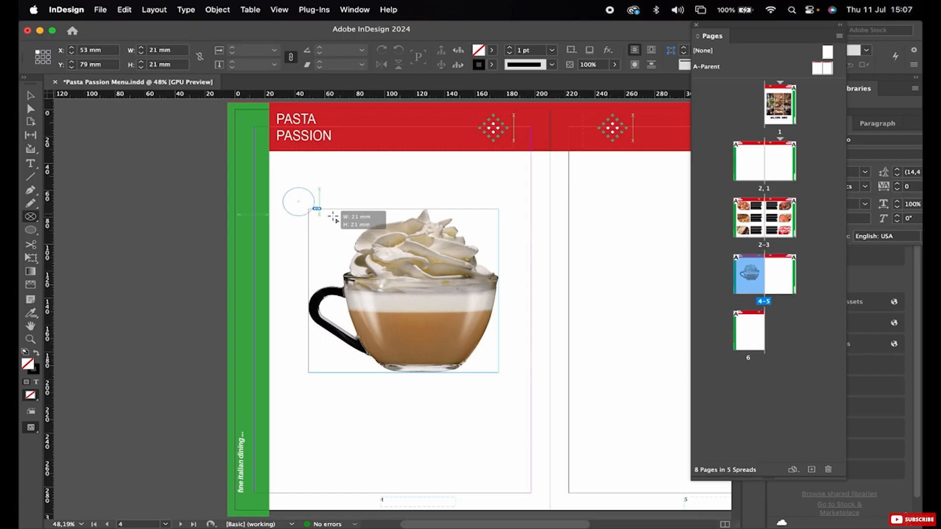
drag(333, 217, 577, 399)
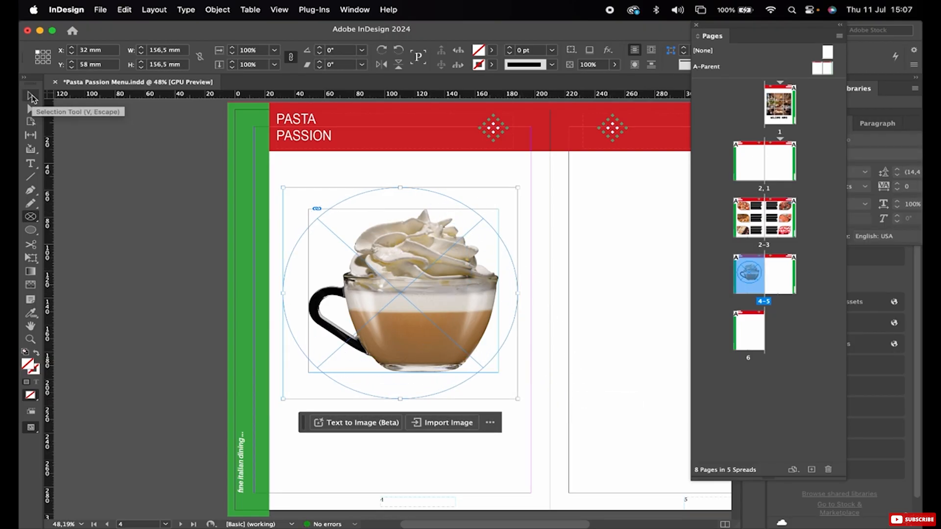
click(32, 98)
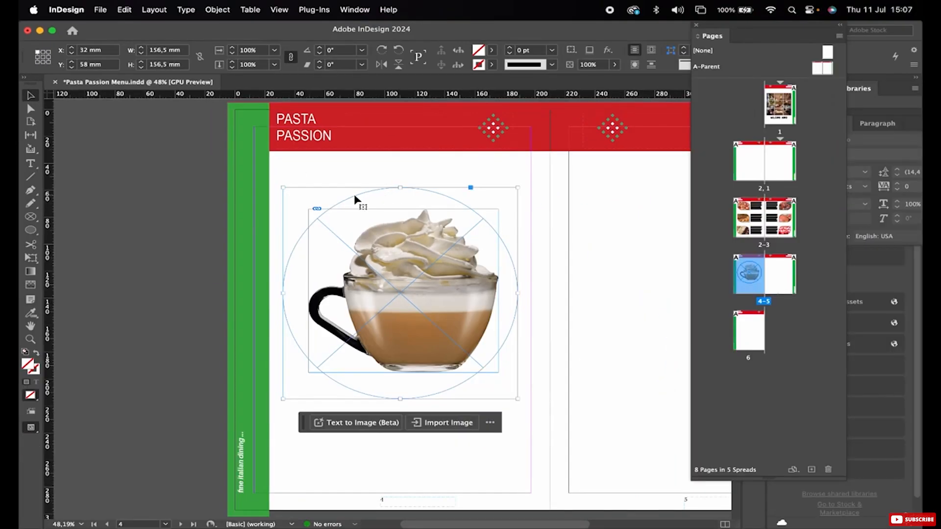
drag(387, 200, 645, 191)
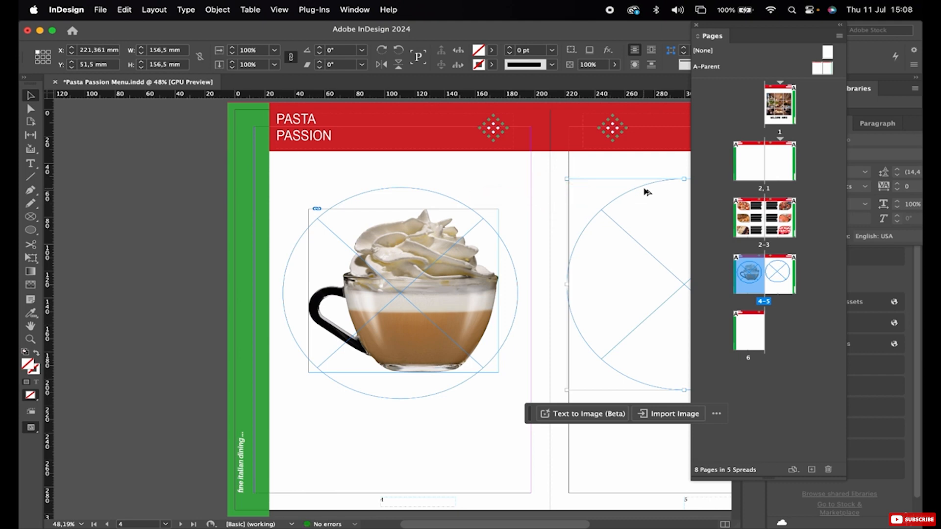
Add the text "SMOOTH AROMATIC" along the path of the circle around the coffee cup, starting at its upper-left arc.
click(363, 199)
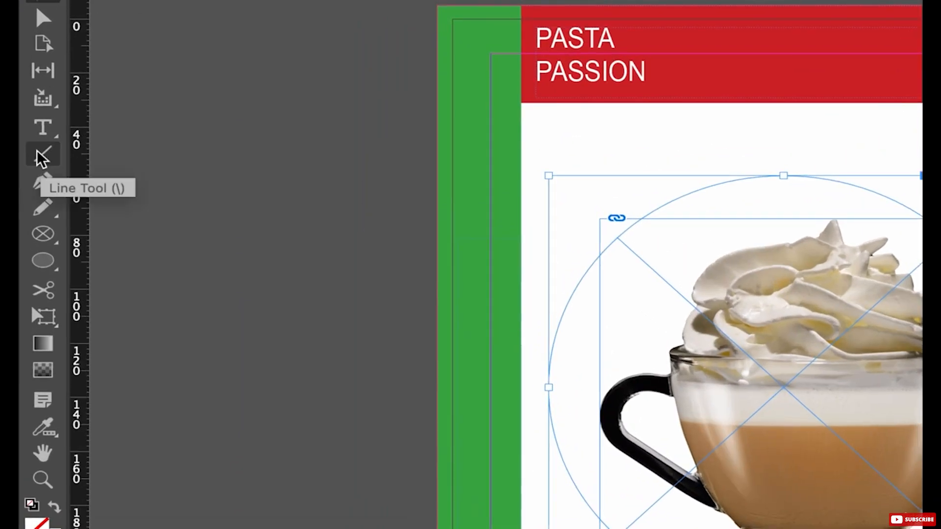
click(43, 129)
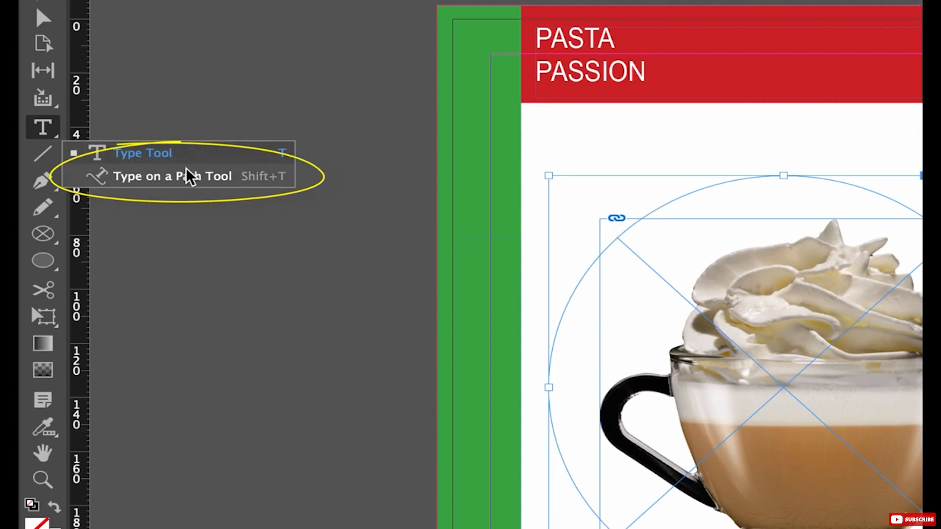
click(137, 182)
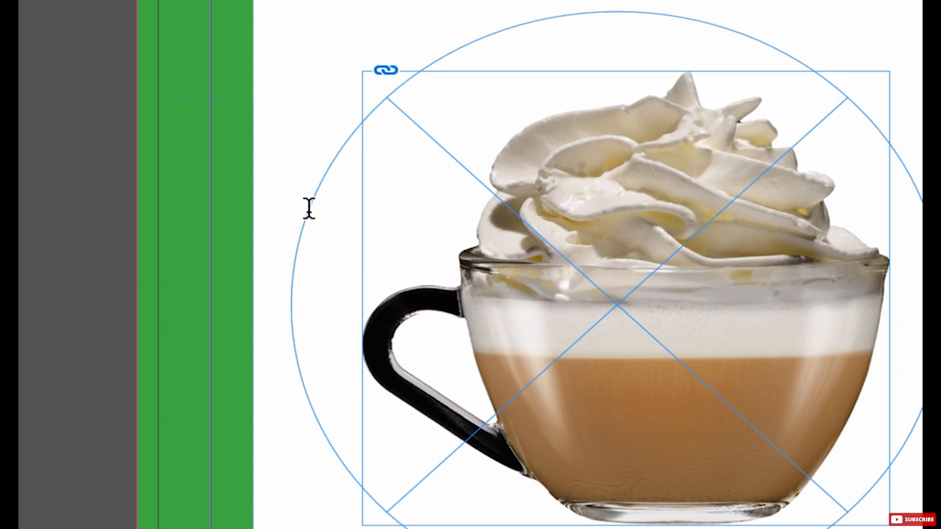
click(309, 208)
text(SMOOTH)
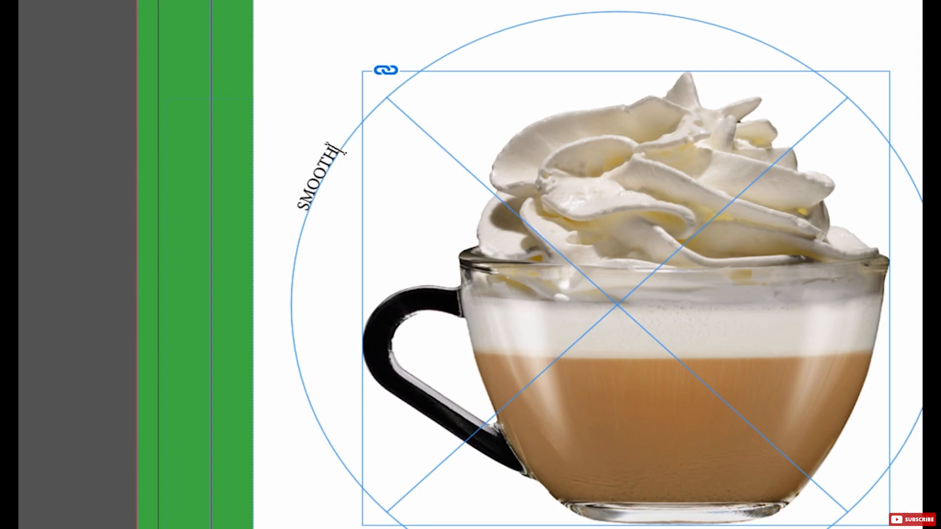
text(AROMATIC)
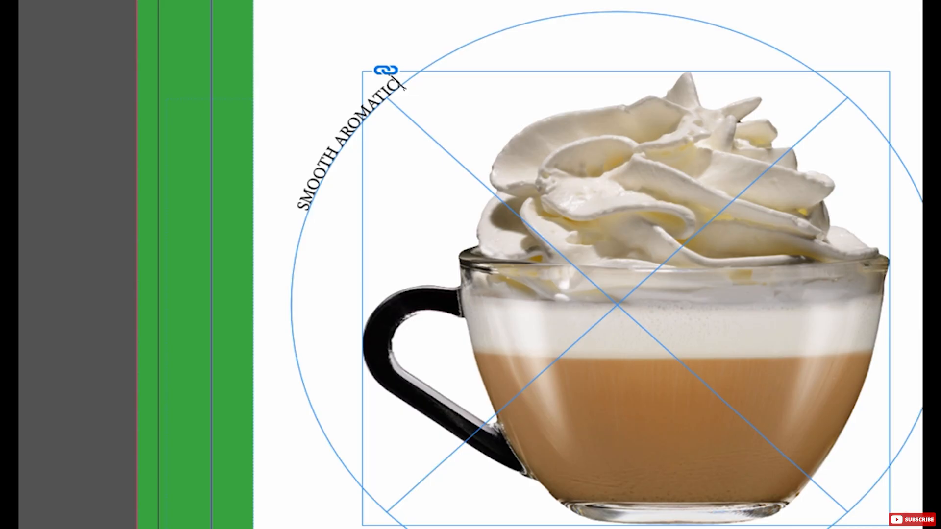
key(Escape)
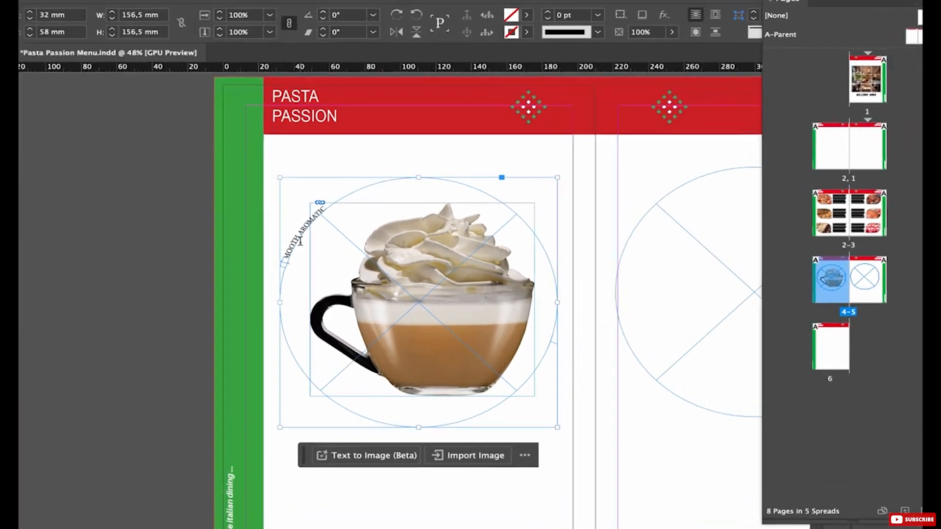
Set the font size of the SMOOTH AROMATIC path text to 25 pt.
triple_click(299, 242)
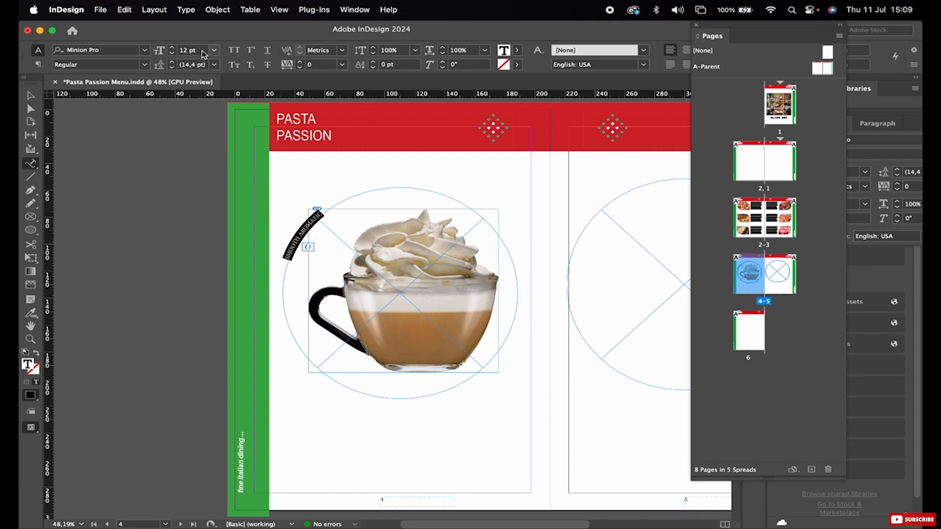
drag(201, 53, 178, 53)
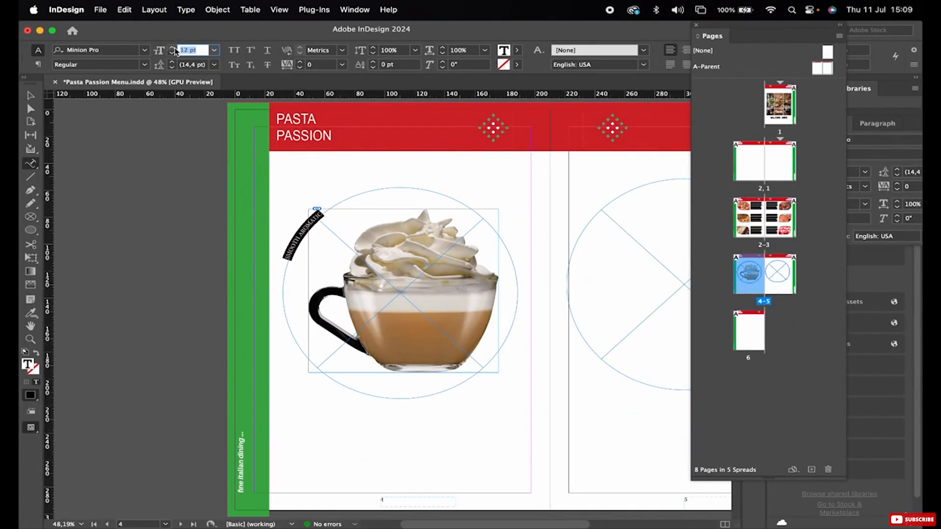
key(Up)
key(Up)
key(Up)
key(Up)
key(Up)
key(Up)
key(Up)
key(Up)
key(Up)
key(Up)
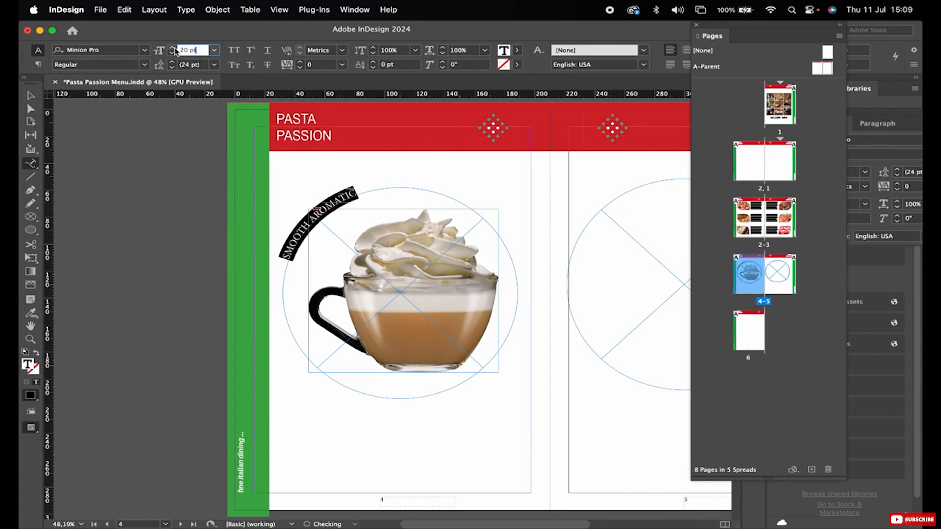
key(Up)
key(Up)
key(Up)
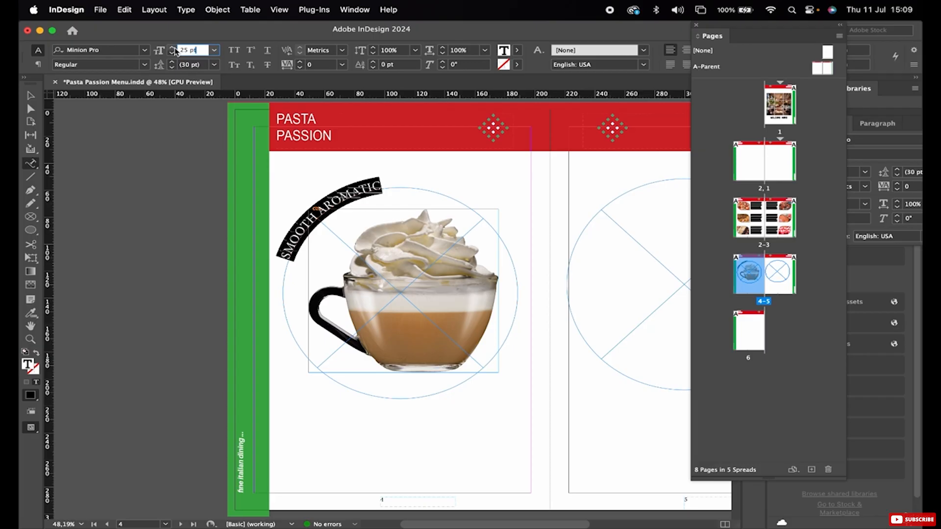
Slide the SMOOTH AROMATIC text along its circular path so it is centred above the whipped cream.
click(30, 95)
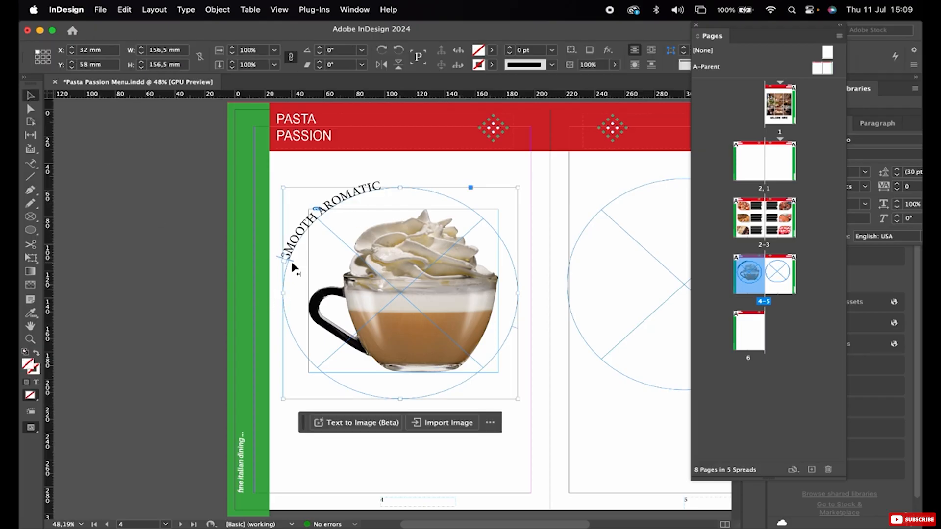
scroll(293, 265, up, 4)
scroll(261, 275, up, 7)
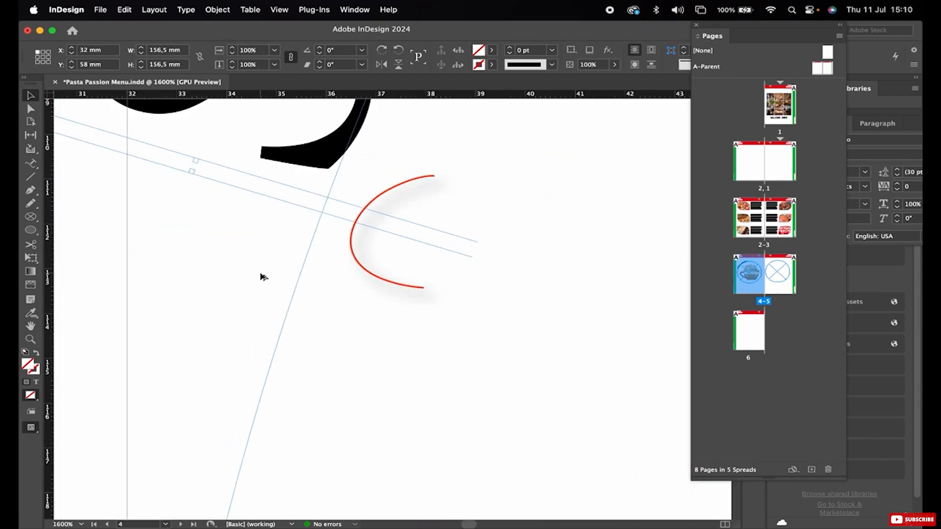
scroll(261, 276, down, 1)
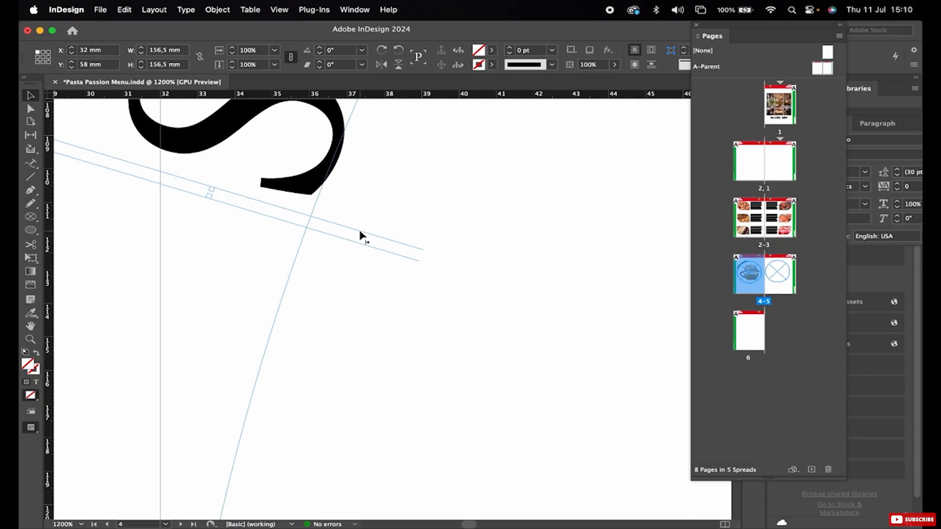
scroll(360, 235, down, 8)
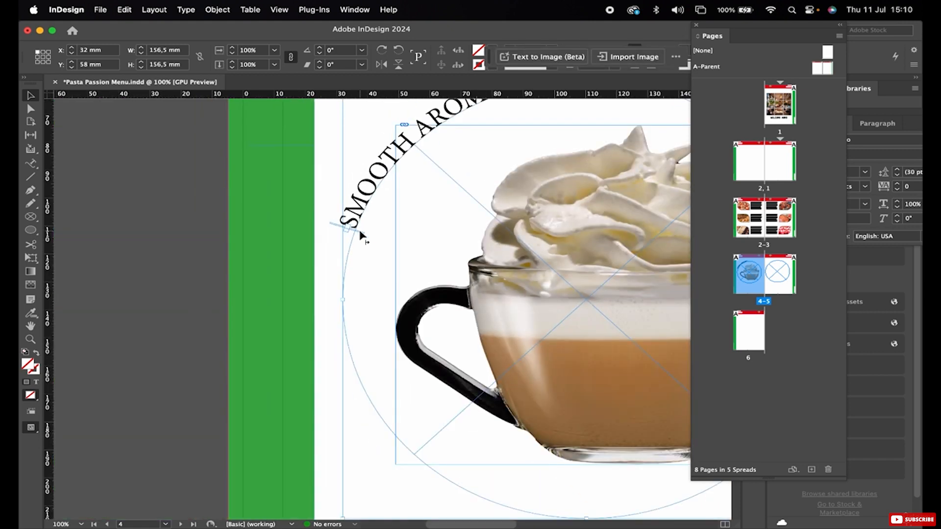
scroll(361, 236, up, 3)
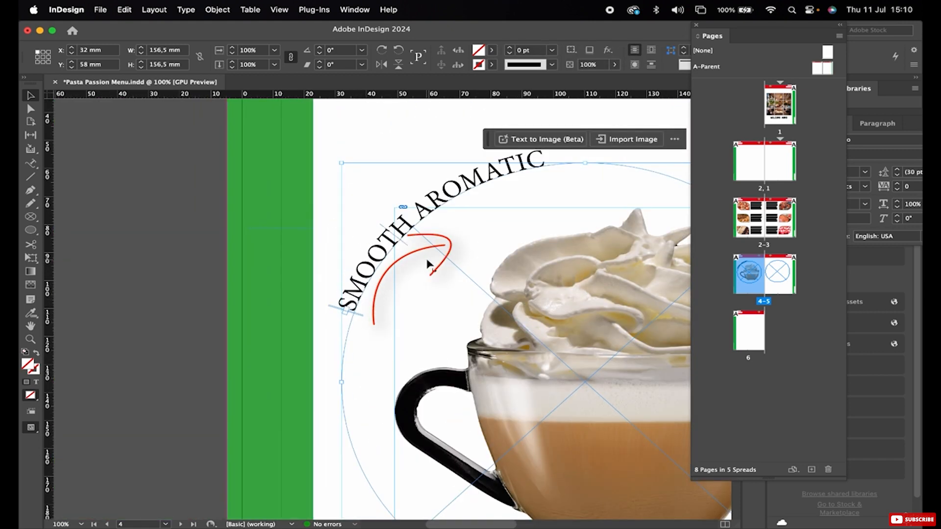
drag(360, 319, 410, 245)
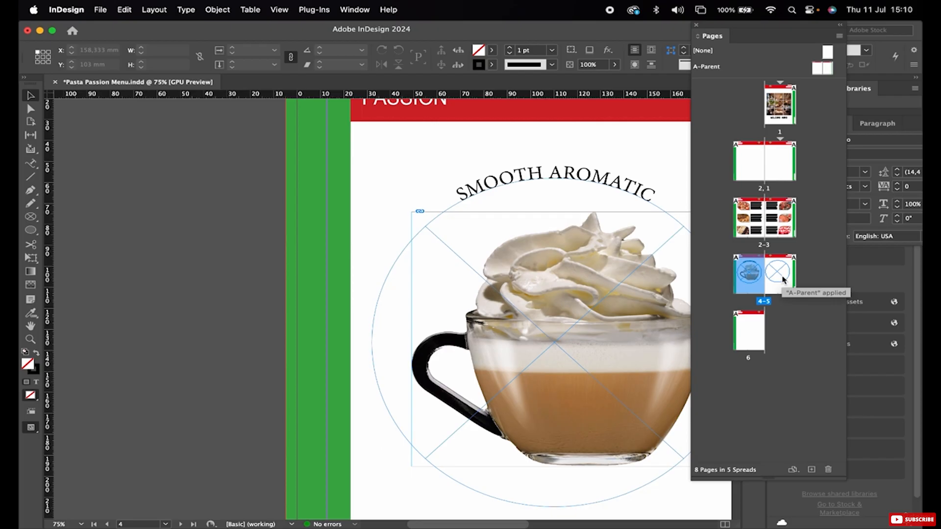
Move the duplicate circle down and slightly left on page 5, to about X 185.8 mm and Y 148.5 mm.
double_click(748, 278)
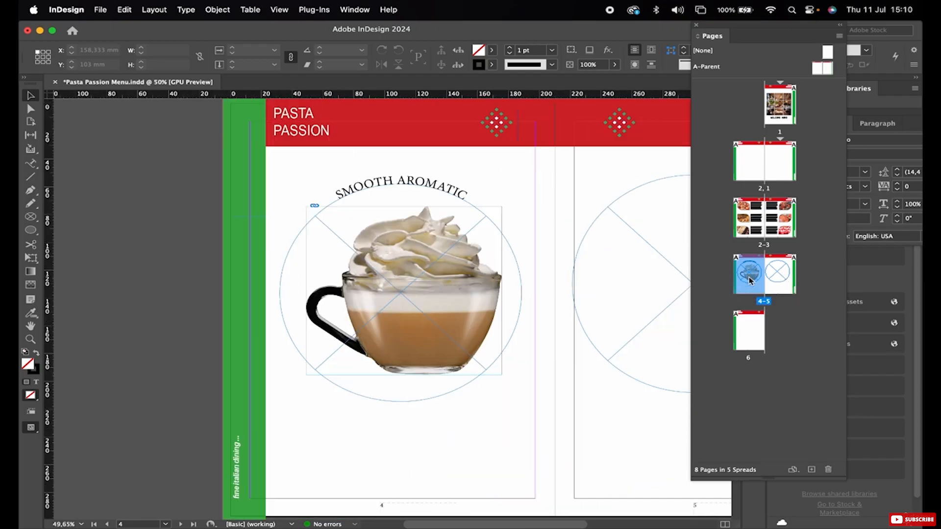
drag(580, 324, 571, 334)
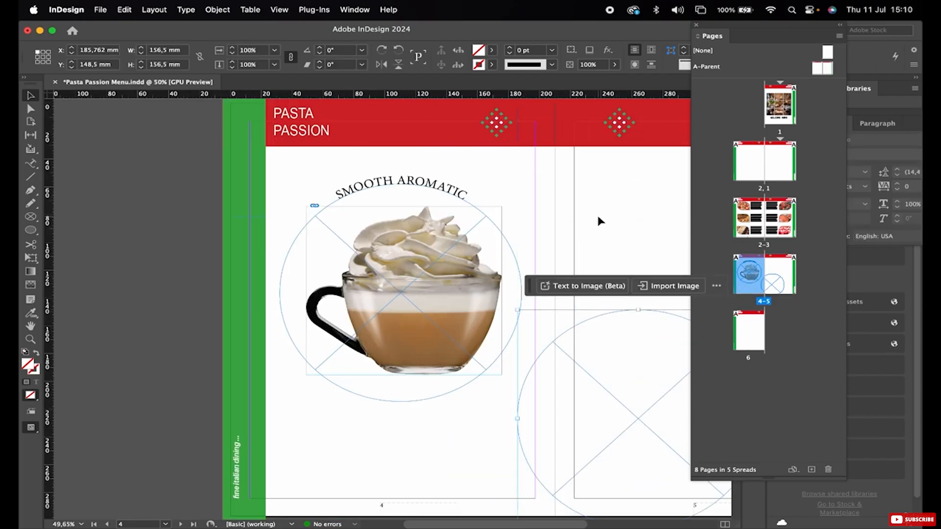
click(599, 221)
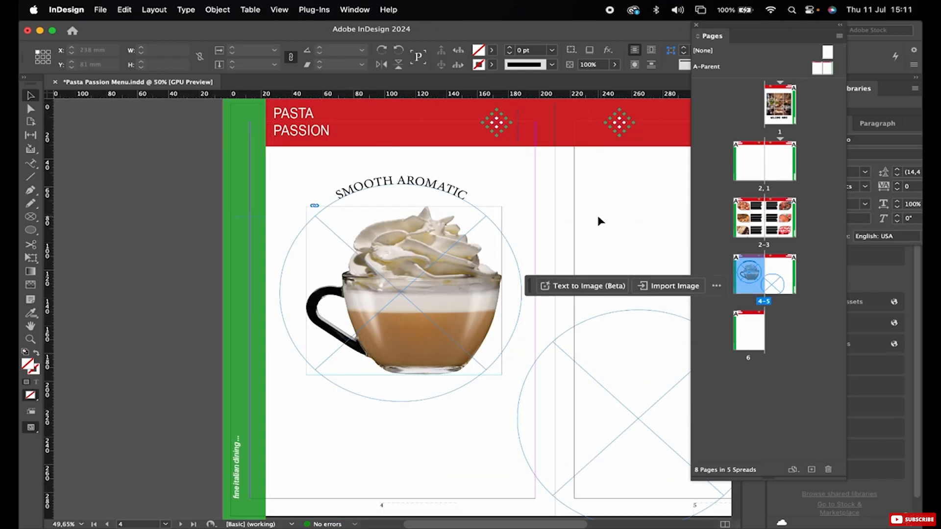
Add the text "COFFEE" along the path of the duplicate circle, starting at its upper-left arc.
click(598, 324)
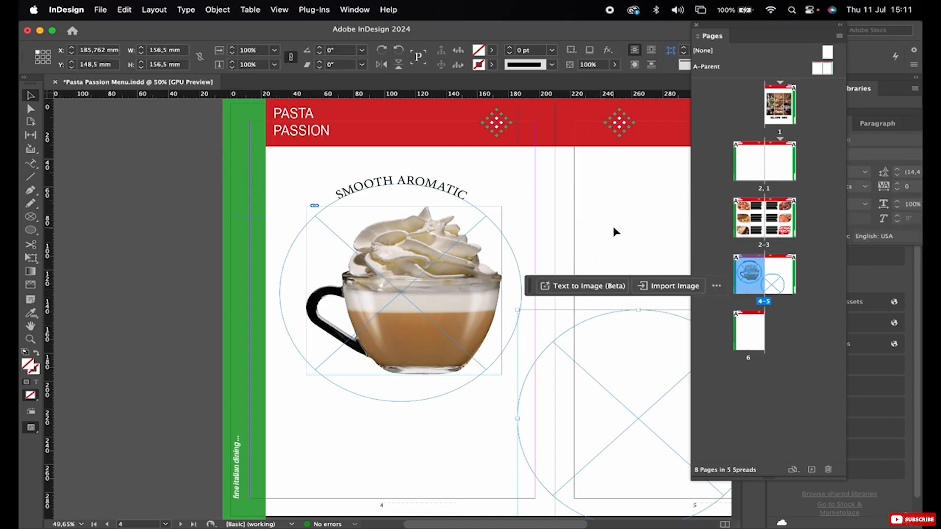
click(31, 163)
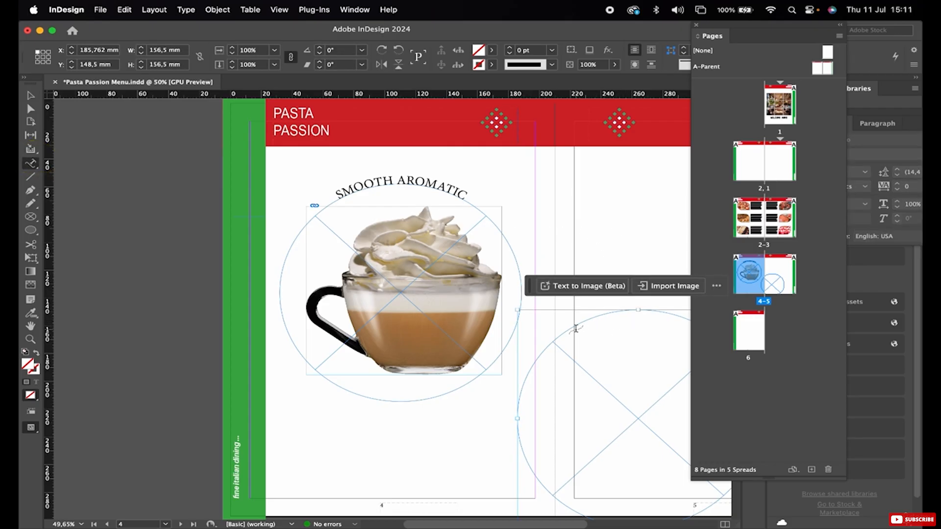
key(super+equal)
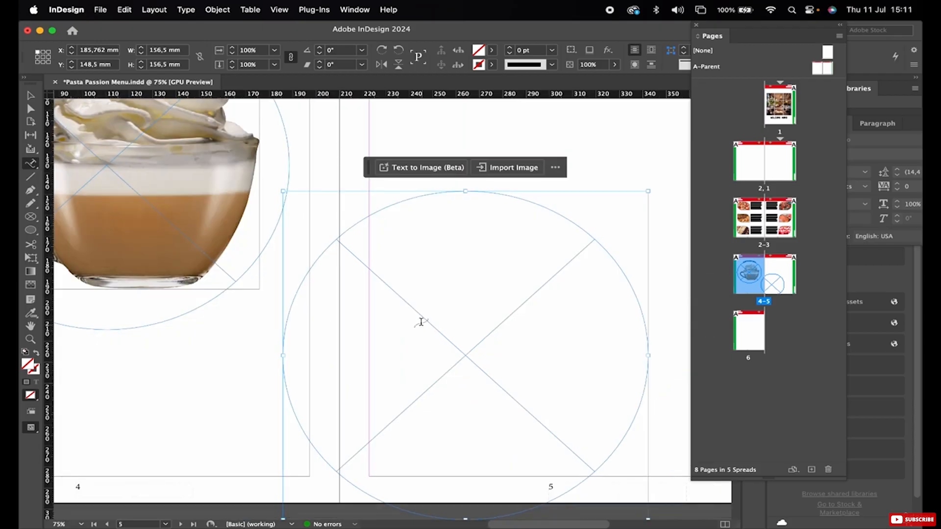
click(311, 265)
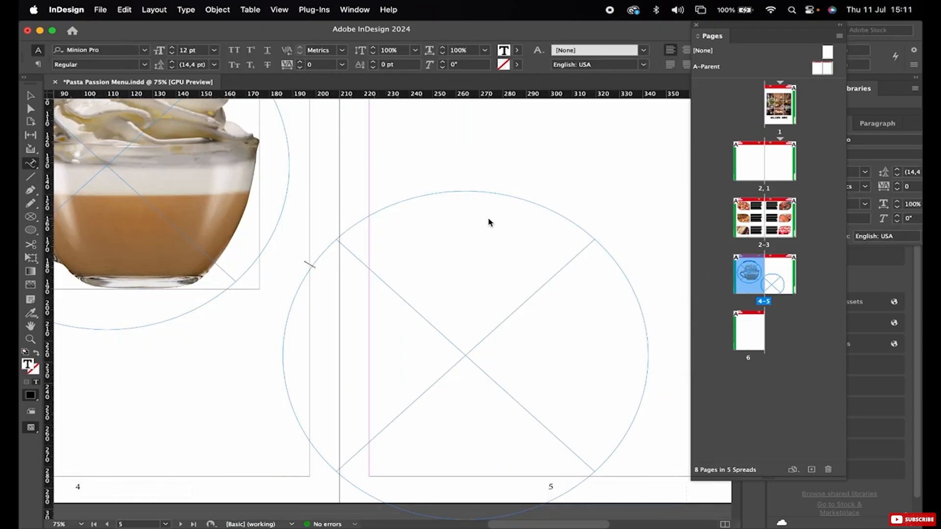
text(COFFEE)
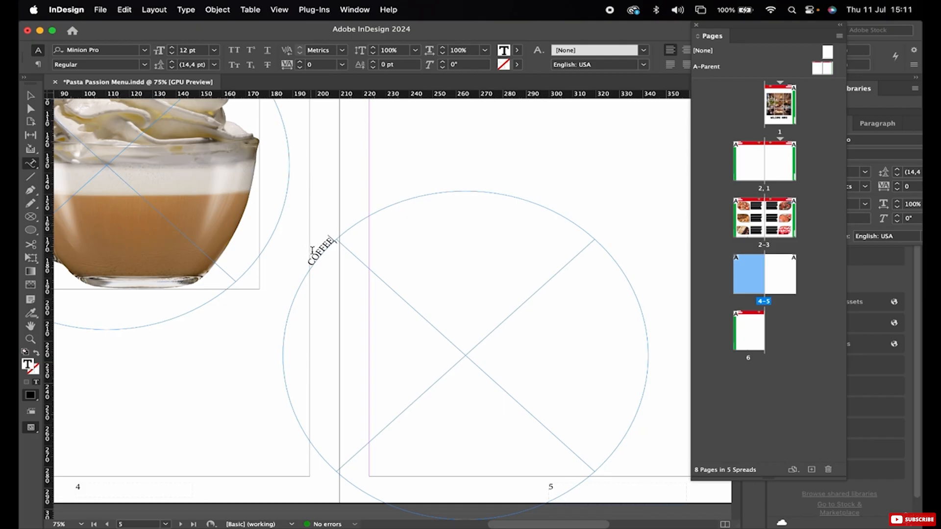
Set the font size of the COFFEE path text to 25 pt.
double_click(319, 251)
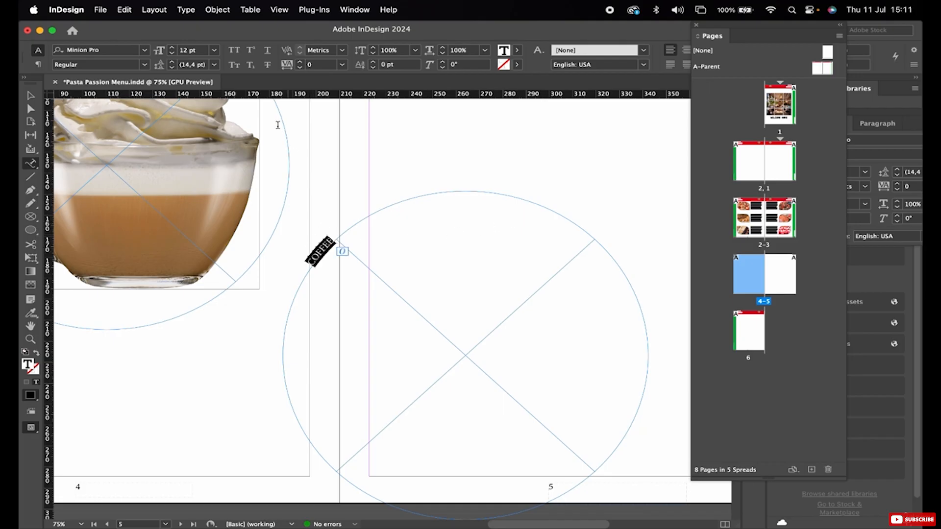
click(163, 50)
key(shift+Up)
key(shift+Up)
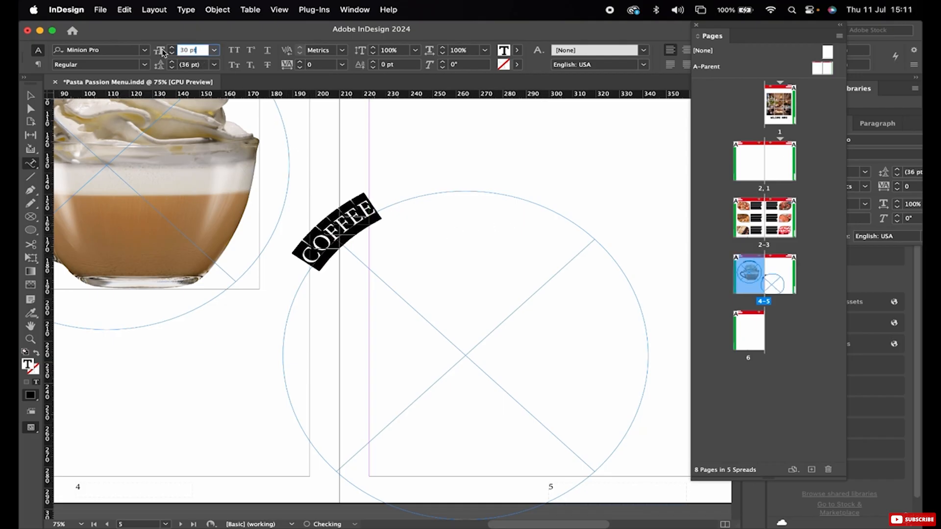
key(Down)
key(Down)
key(Down)
key(Down)
key(Down)
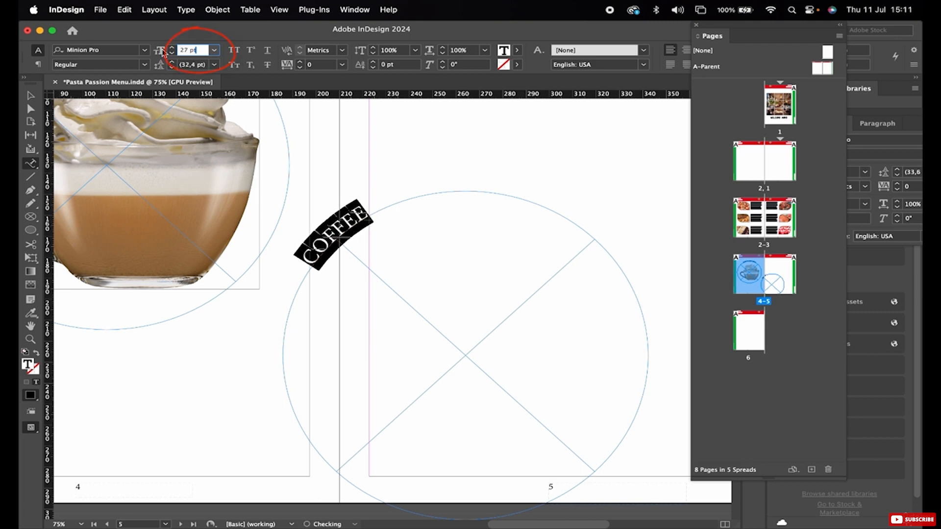
key(Escape)
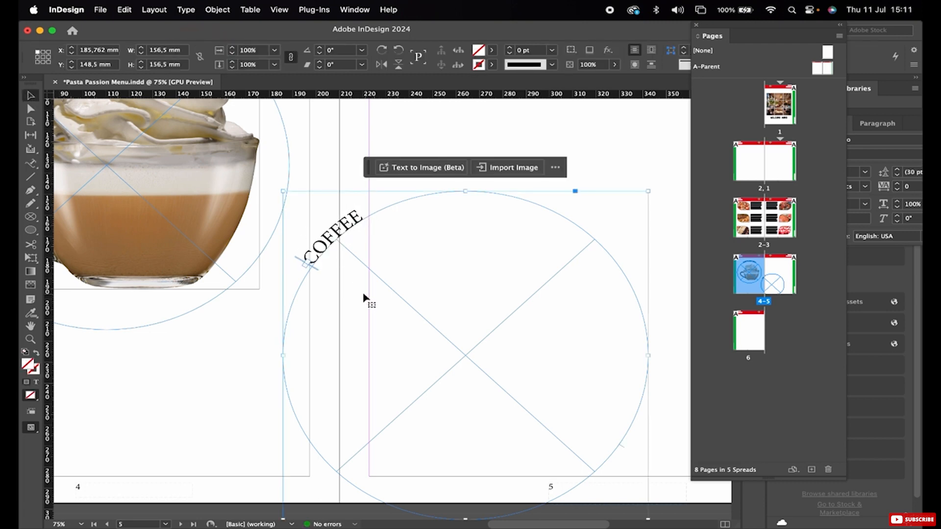
Flip the COFFEE text to the inside of the duplicate circle and slide it along the path to the circle's bottom centre.
drag(358, 252, 359, 254)
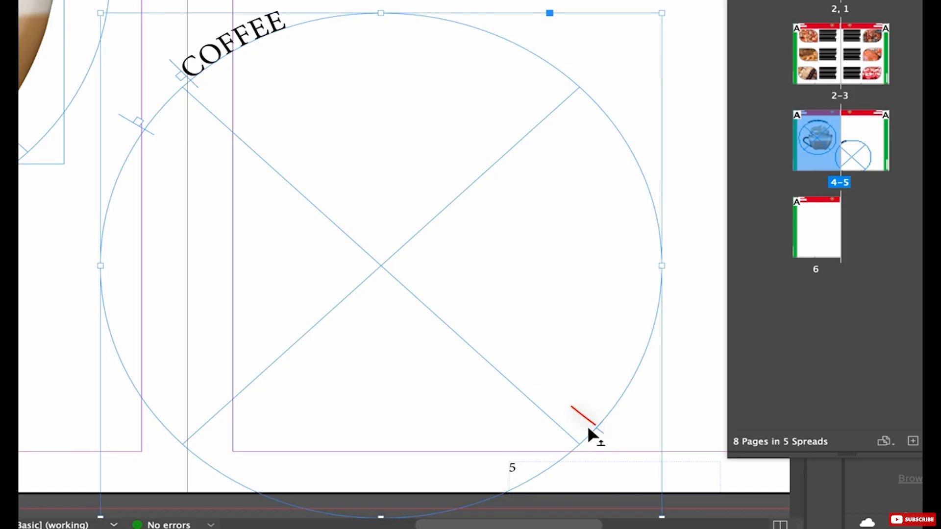
drag(534, 426, 409, 436)
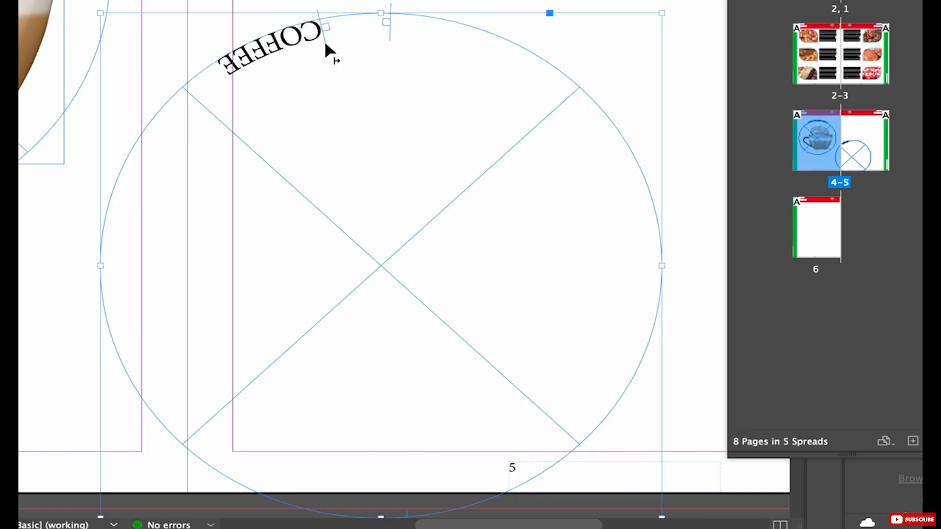
mouse_move(322, 38)
mouse_down()
mouse_move(267, 87)
mouse_move(198, 257)
mouse_move(119, 267)
mouse_up()
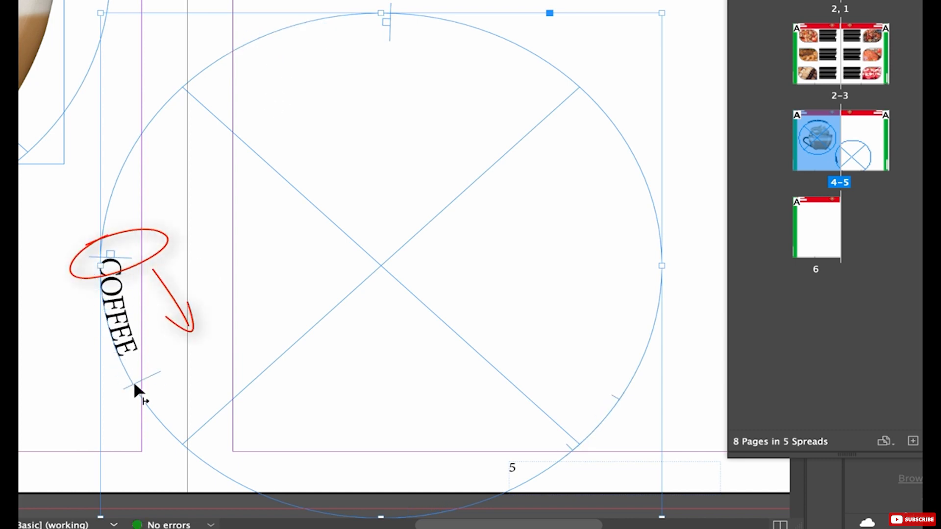
mouse_move(175, 438)
mouse_down()
mouse_move(246, 504)
mouse_move(334, 515)
mouse_up()
Move the COFFEE circle onto the cup's original circle on page 4, to about X 32 mm and Y 58.083 mm, so the text sits beneath the cup.
scroll(162, 198, left, 4)
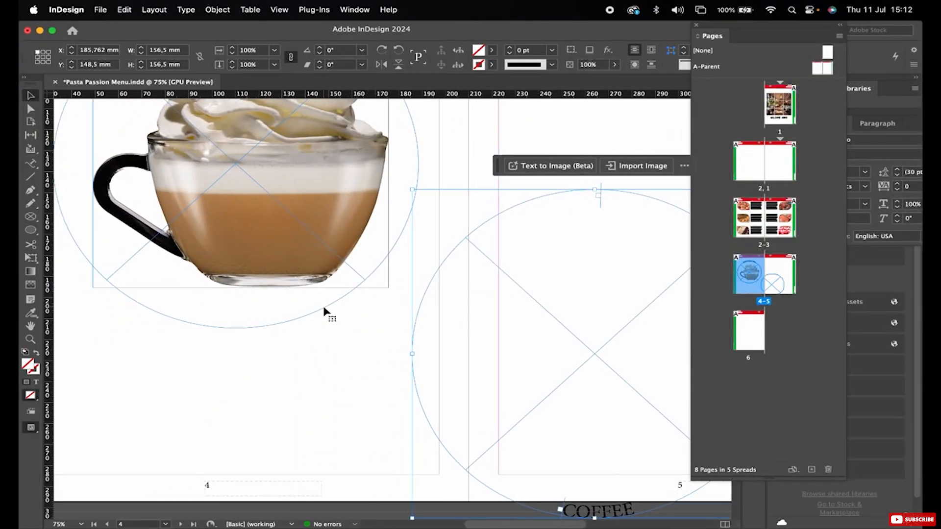
drag(481, 234, 143, 162)
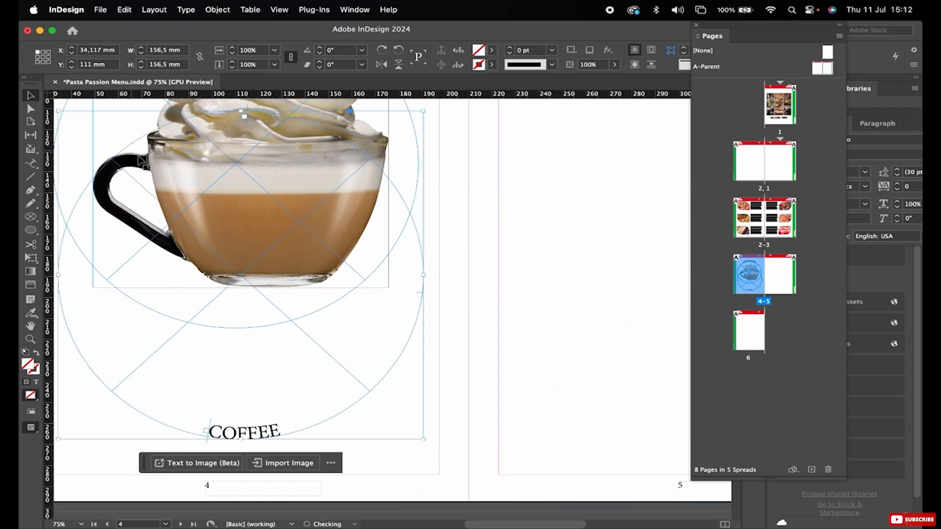
scroll(159, 175, up, 3)
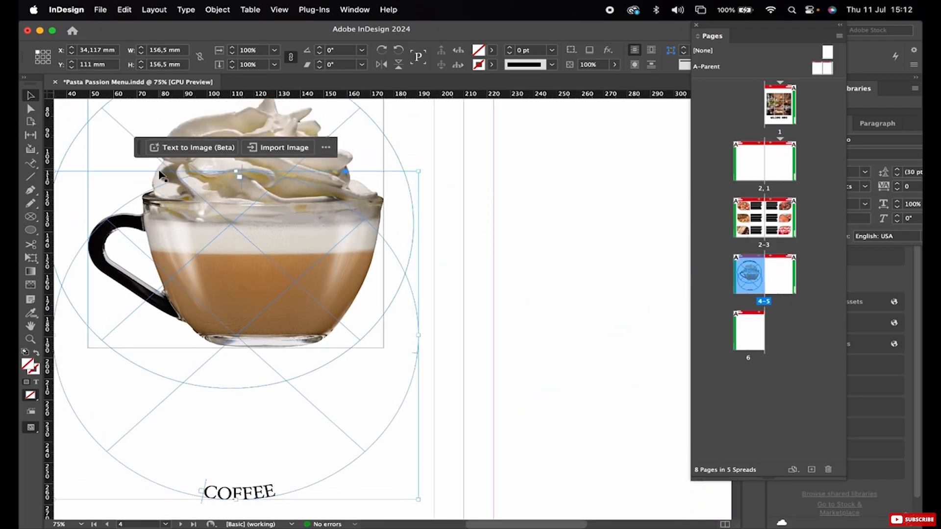
key(shift+Up)
key(shift+Up)
key(shift+Up)
key(shift+Up)
key(shift+Up)
key(shift+Up)
key(shift+Up)
key(shift+Up)
key(shift+Up)
key(shift+Up)
key(shift+Up)
key(shift+Up)
key(shift+Up)
key(shift+Up)
key(shift+Up)
key(Left)
key(Left)
key(Left)
key(Left)
key(Left)
key(Left)
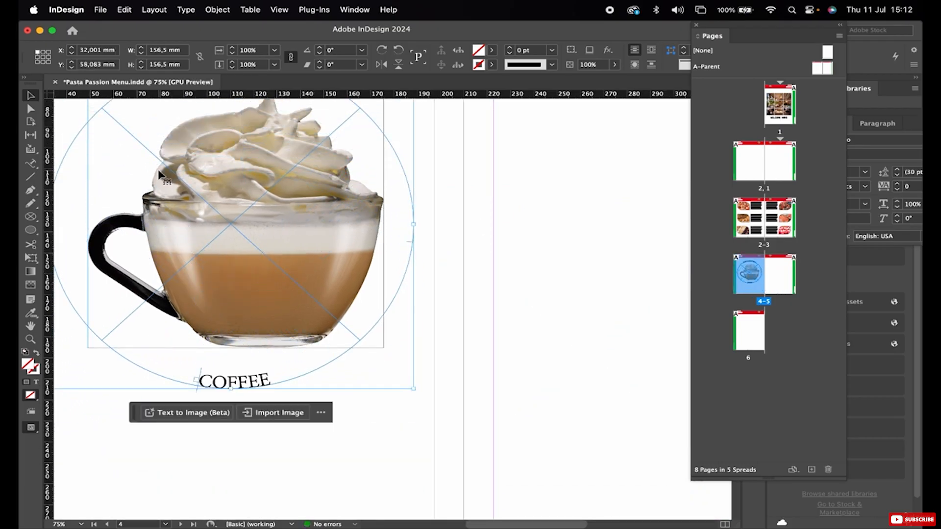
scroll(159, 173, up, 4)
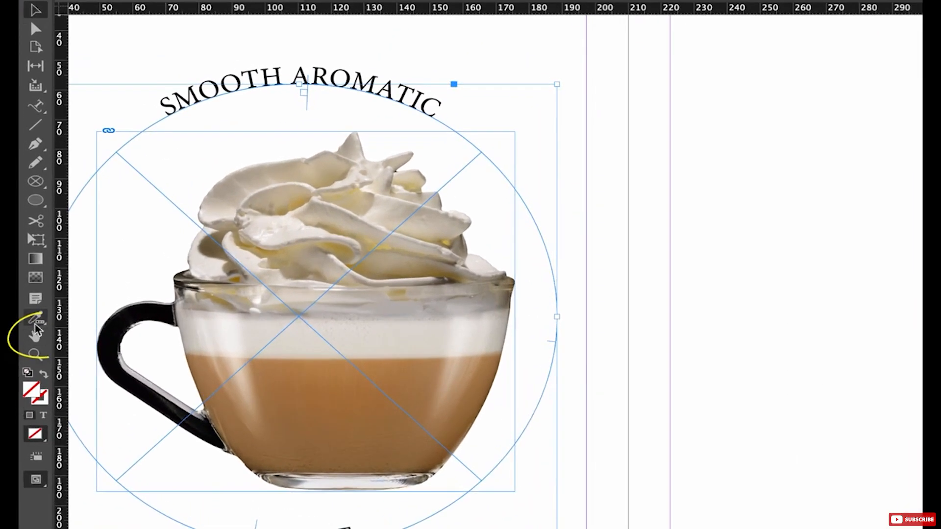
click(36, 338)
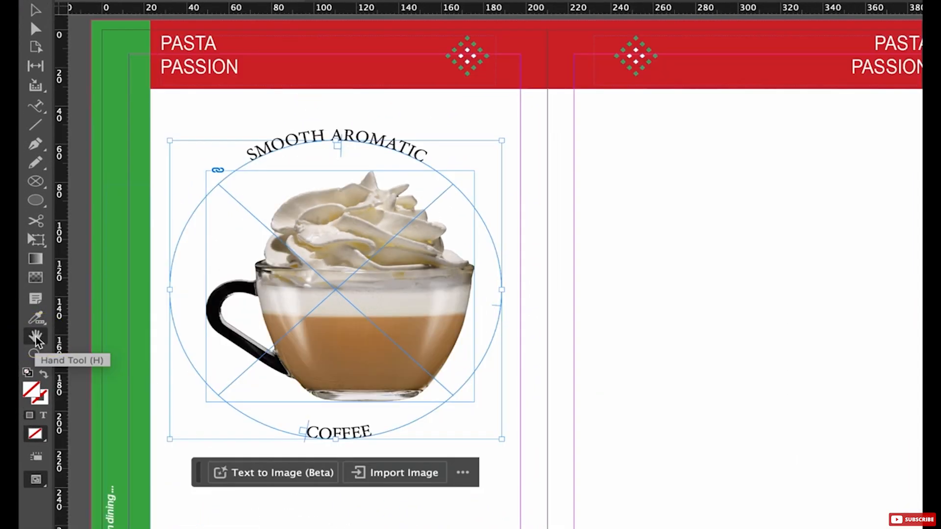